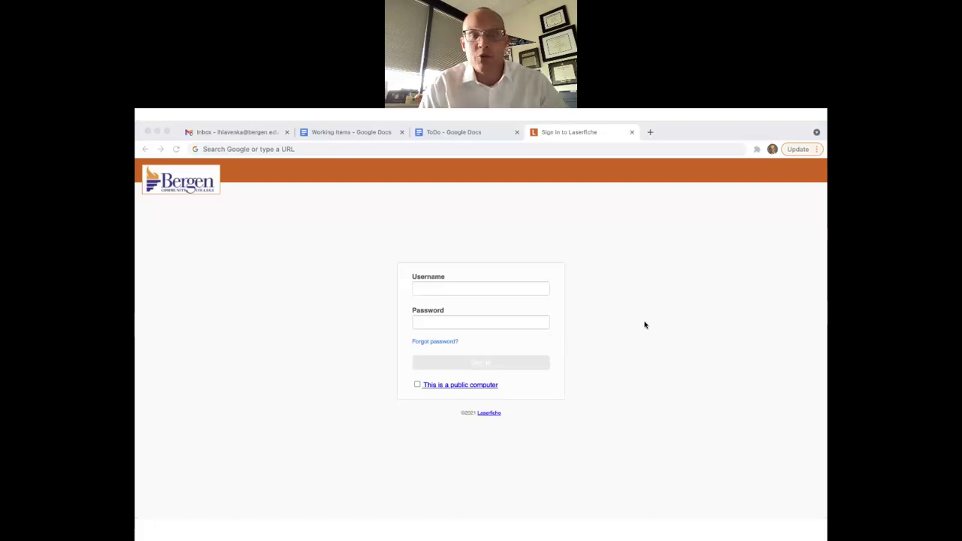
# Enter 'lf' in Chrome's address bar so it autocompletes to lf.bergen.edu/Forms/hs0003
pyautogui.click(244, 150)
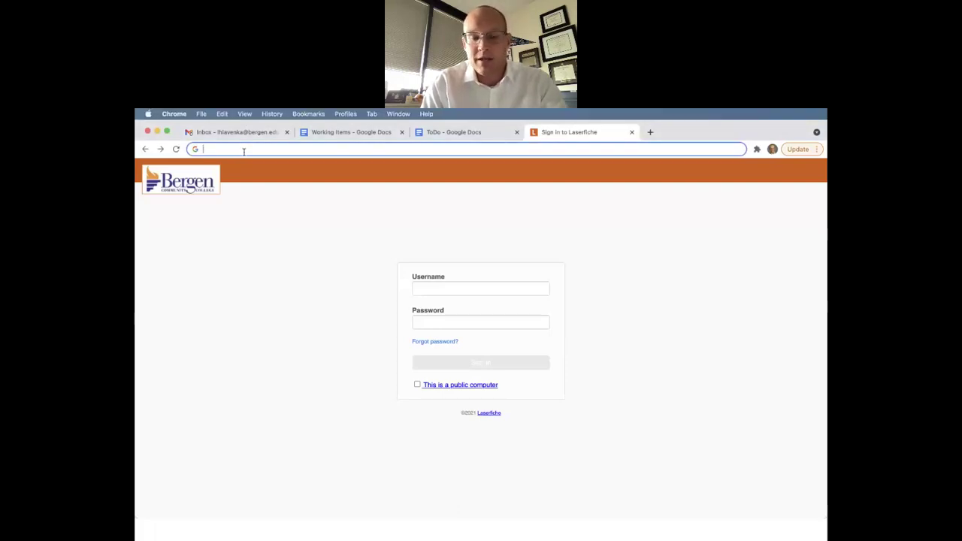
pyautogui.write('lf')
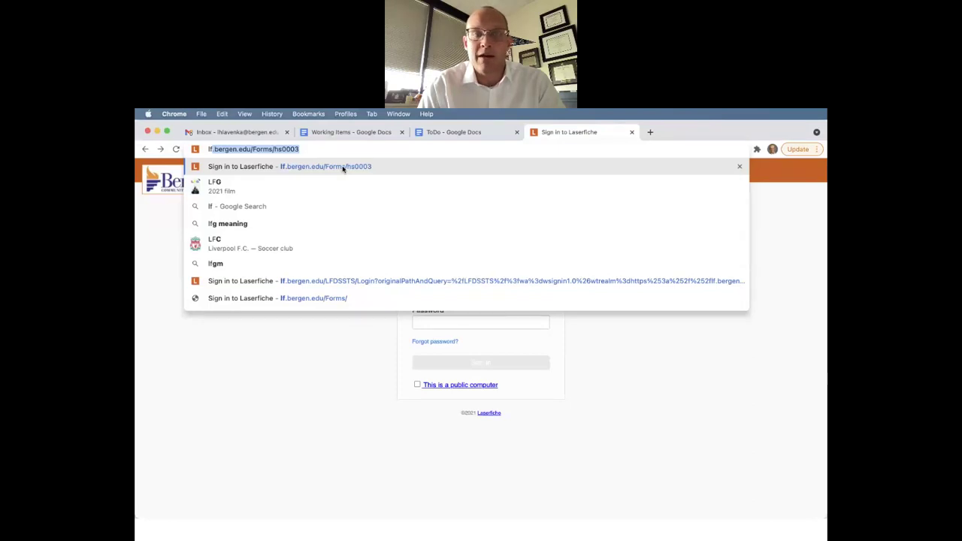
# Go to the hs0003 form page and sign in with the saved username and the account password
pyautogui.click(342, 166)
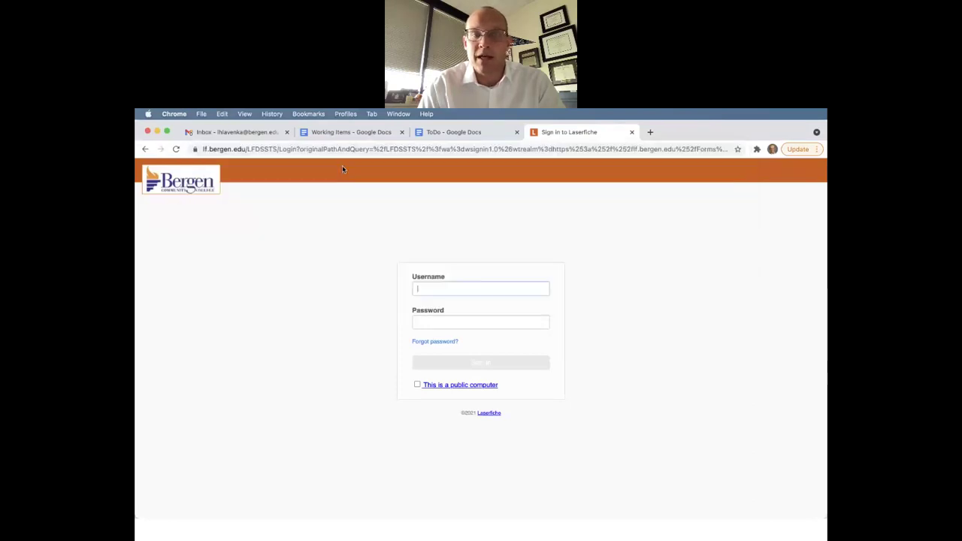
pyautogui.click(436, 291)
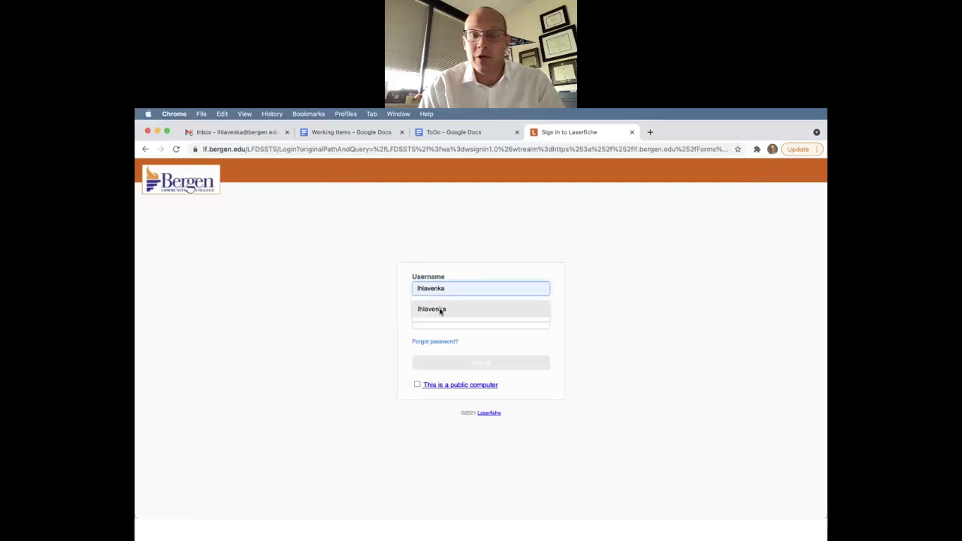
pyautogui.click(440, 309)
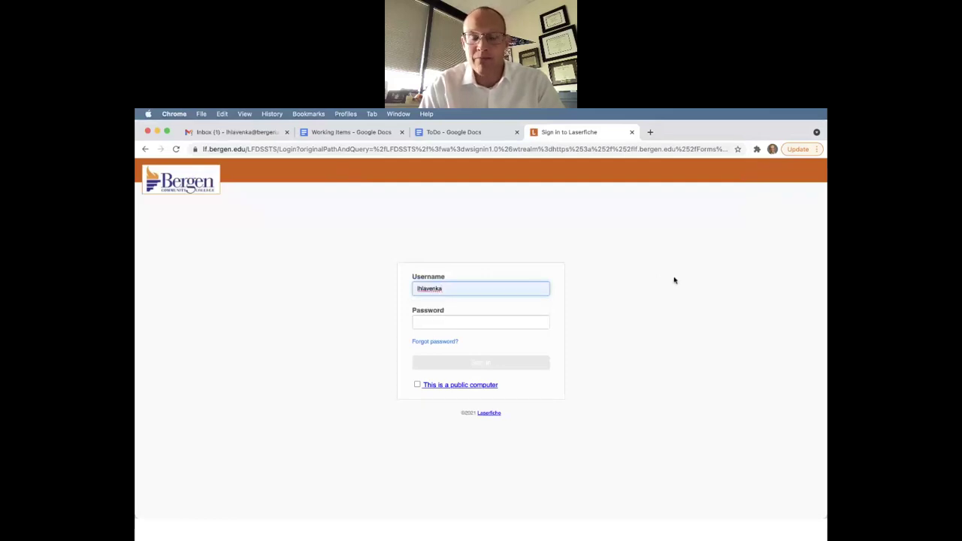
pyautogui.click(463, 321)
pyautogui.write('••••••')
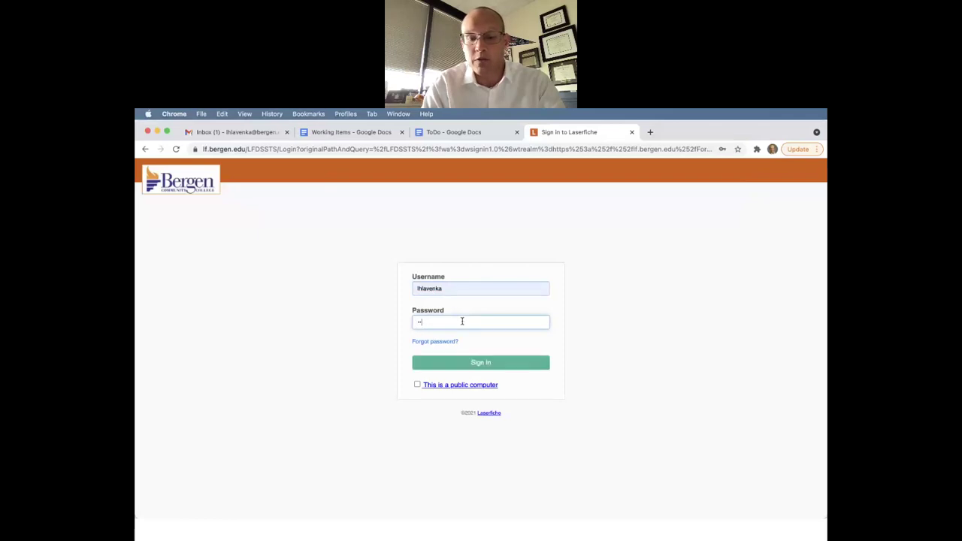
pyautogui.click(488, 367)
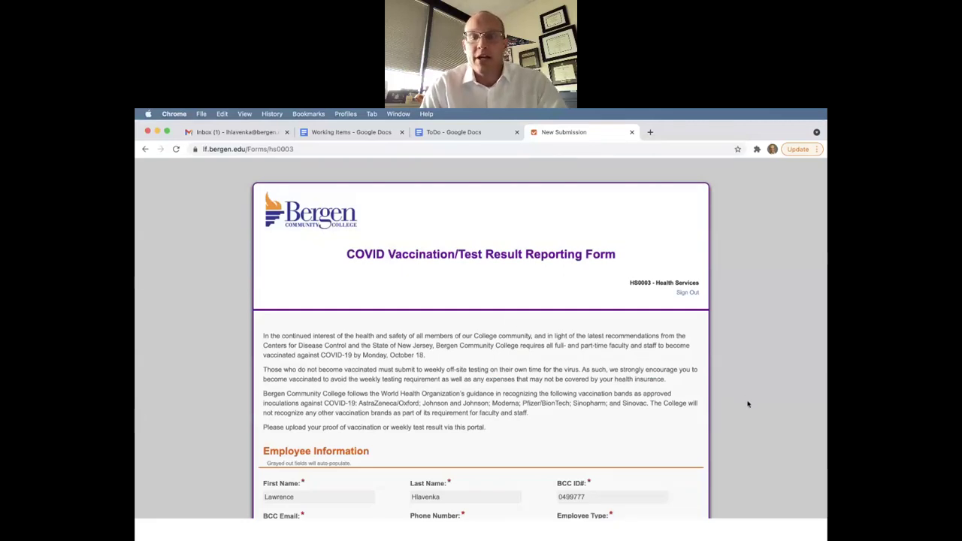
# Scroll the loaded HS0003 form down to Employee Information and the vaccination-status questions
pyautogui.scroll(-2, 748, 399)
pyautogui.scroll(-1, 748, 405)
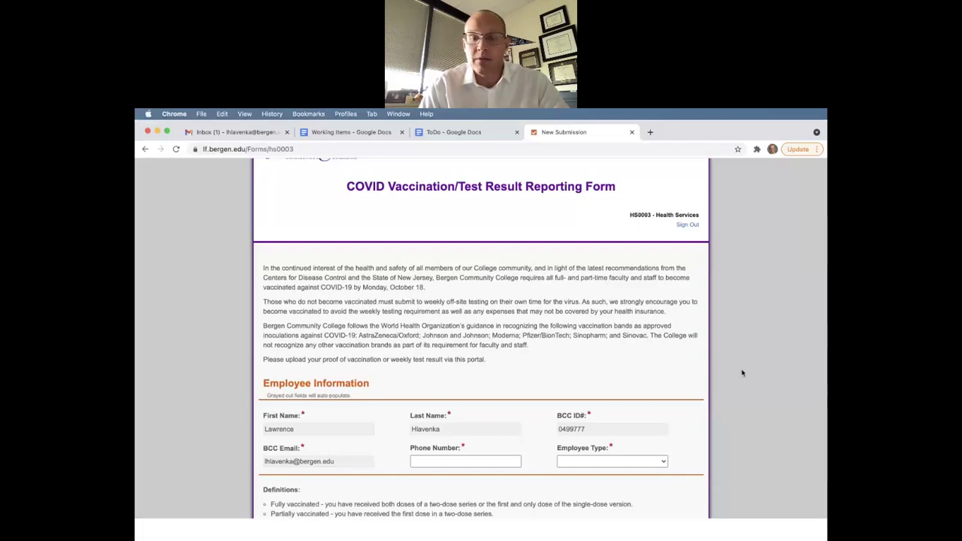
pyautogui.scroll(-4, 742, 373)
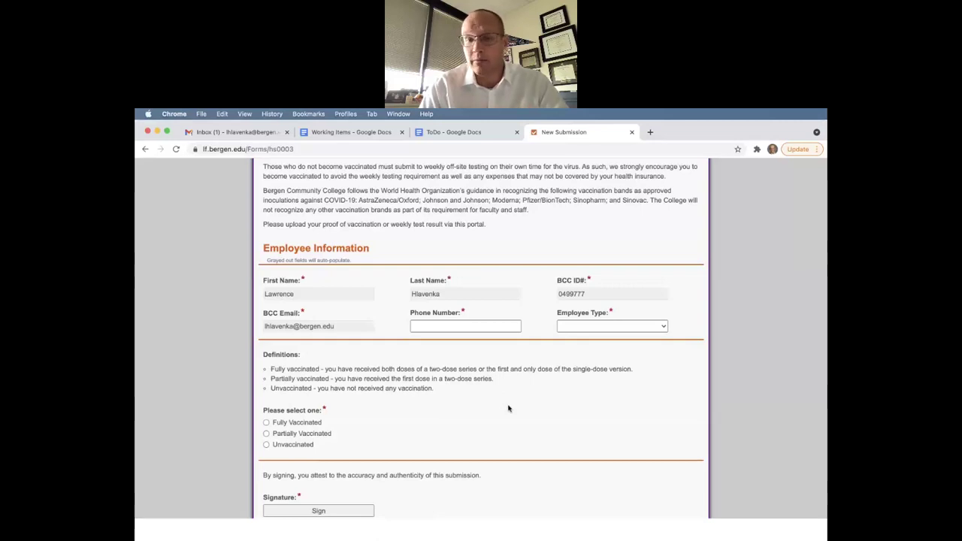
# Enter the employee's phone number, correcting a mistyped digit, and set Employee Type to Full-Time Staff
pyautogui.click(458, 327)
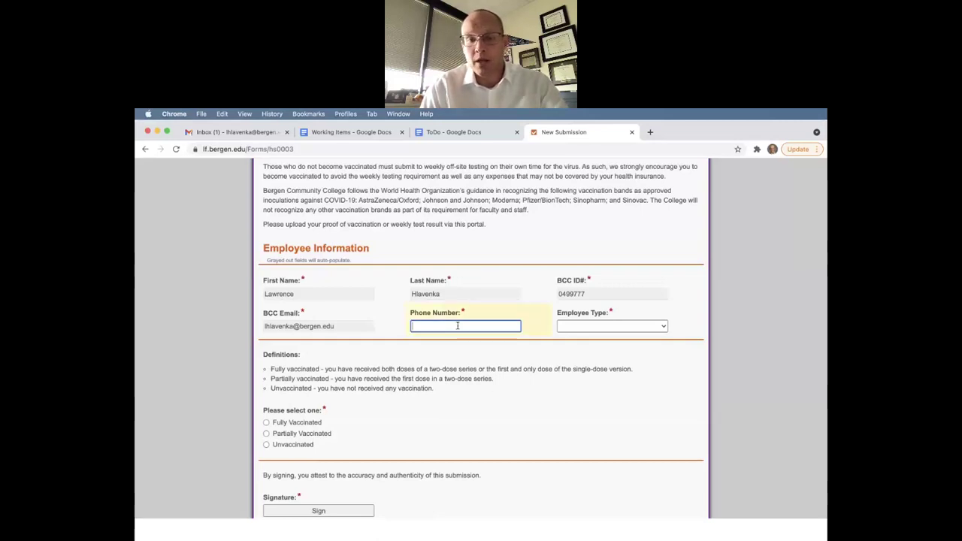
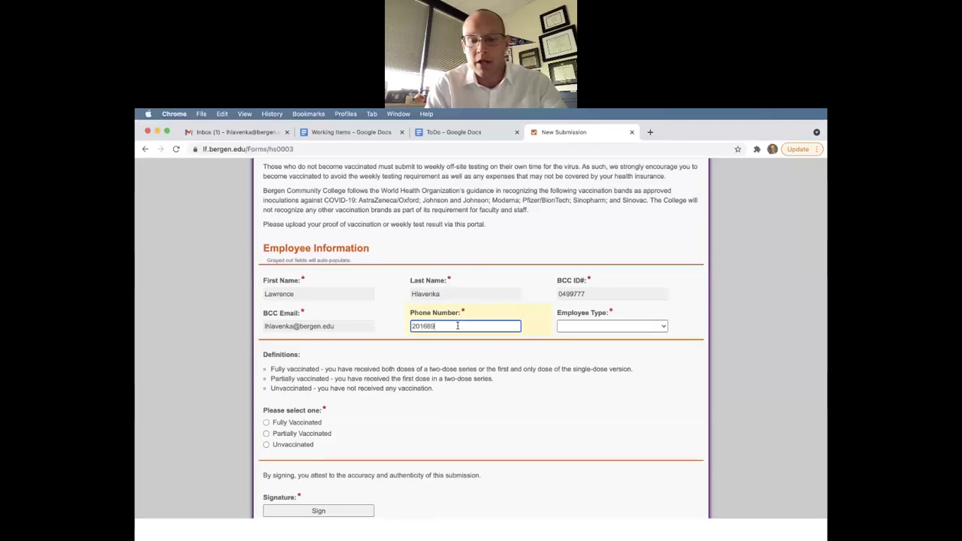
pyautogui.click(590, 326)
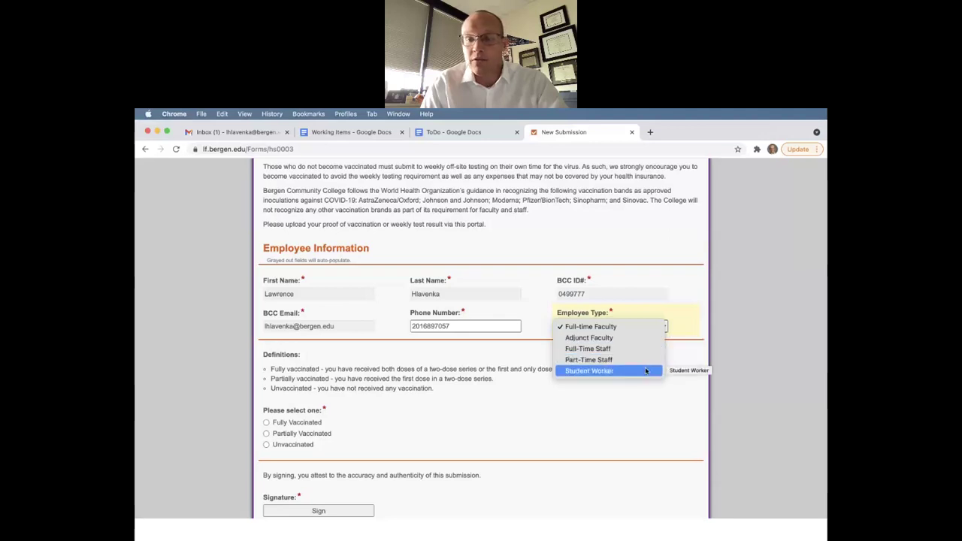
pyautogui.click(639, 349)
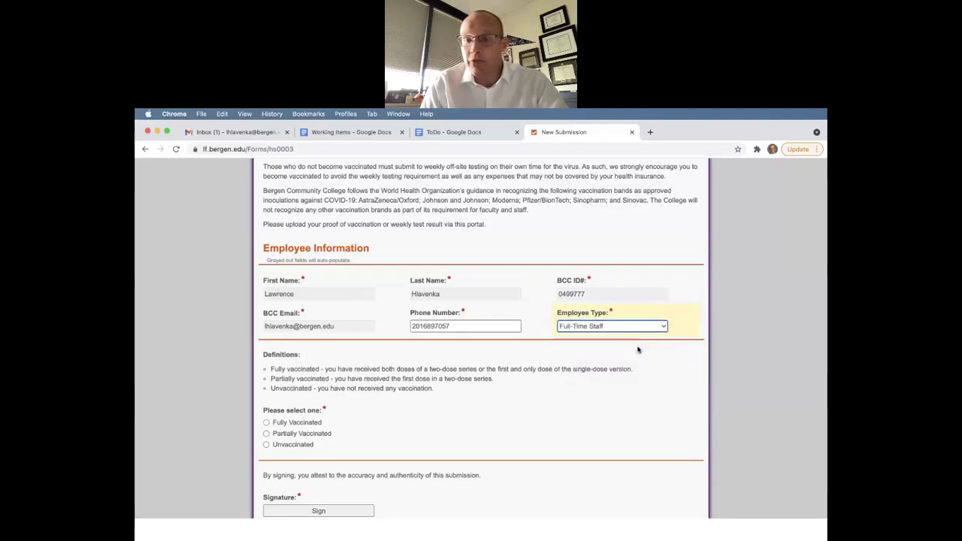
pyautogui.scroll(-2, 431, 380)
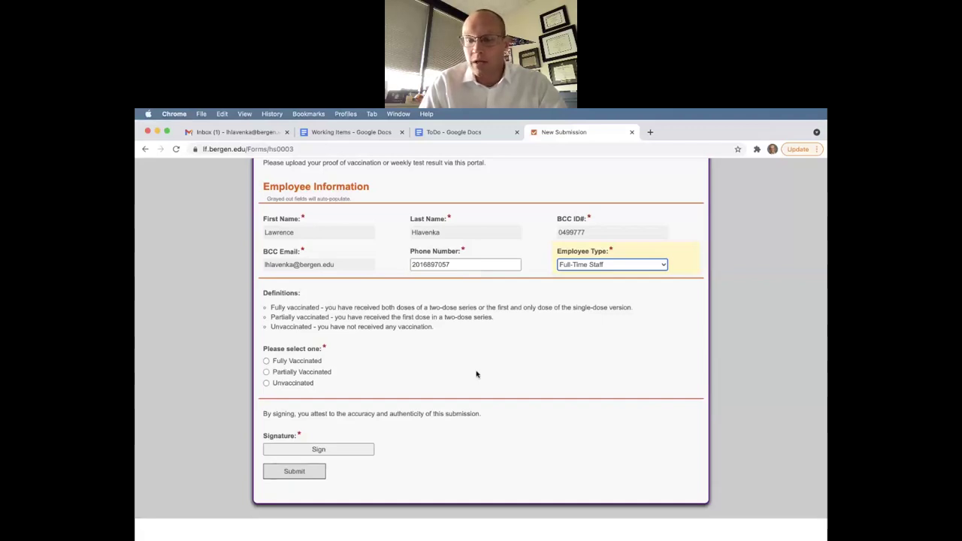
# Mark the status as Fully Vaccinated and upload 20210917_124307.jpg from the Desktop as proof
pyautogui.click(267, 362)
pyautogui.scroll(-1, 414, 423)
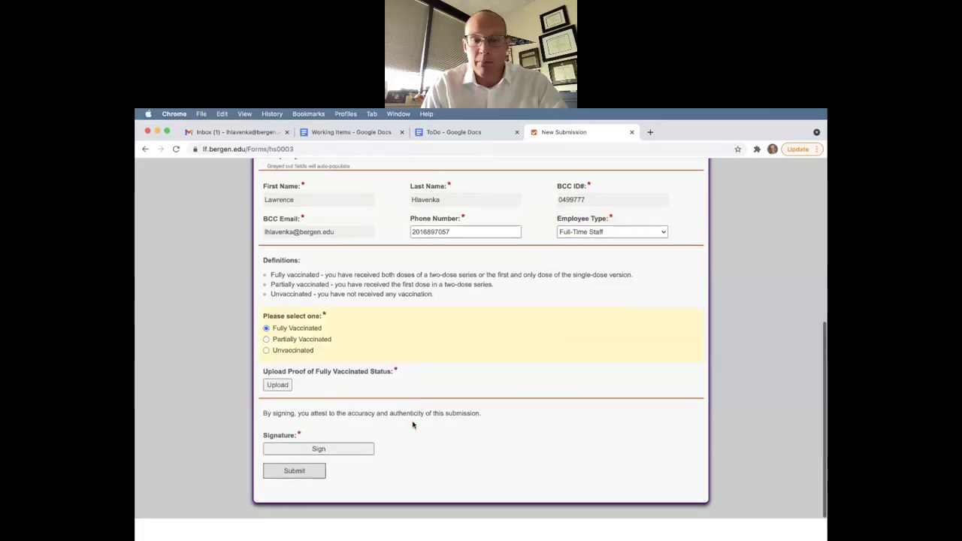
pyautogui.click(277, 386)
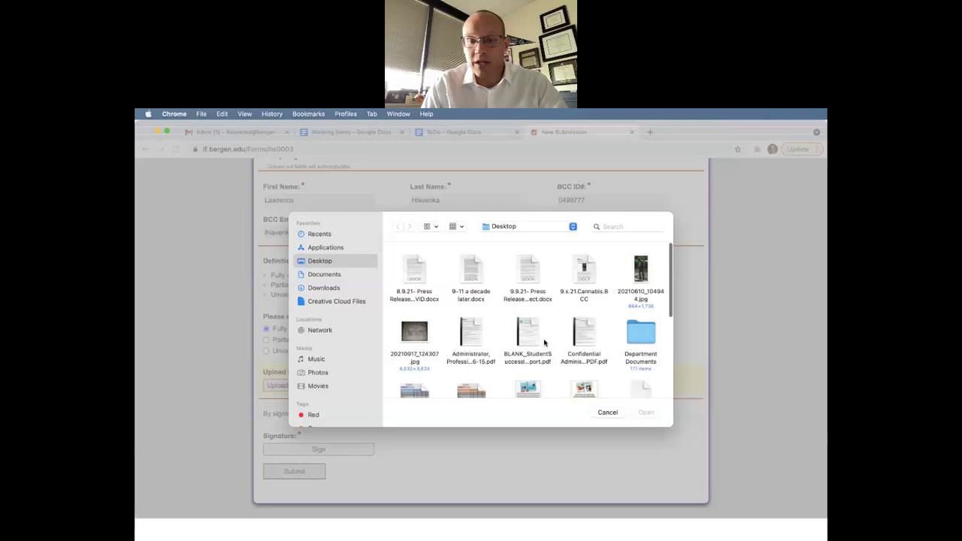
pyautogui.scroll(-1, 545, 343)
pyautogui.doubleClick(414, 302)
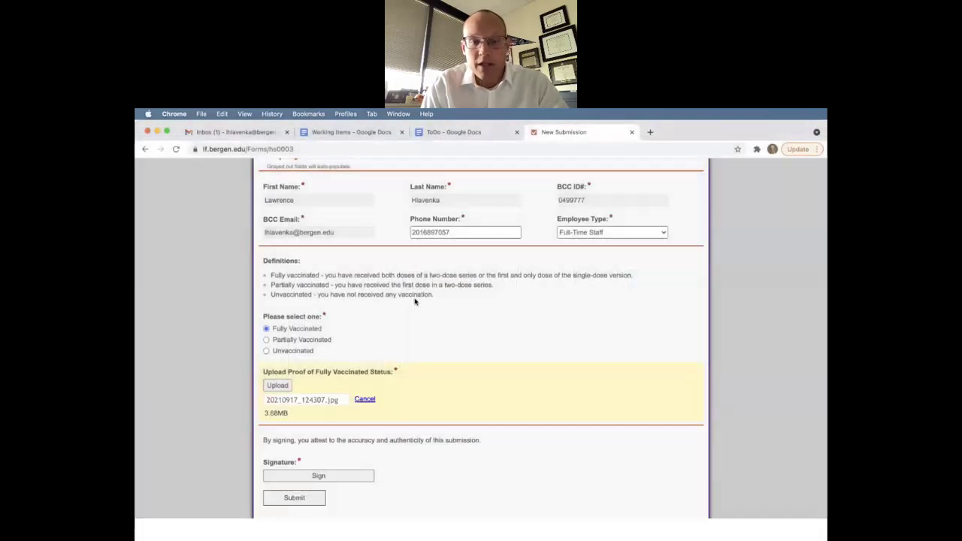
pyautogui.scroll(-1, 482, 379)
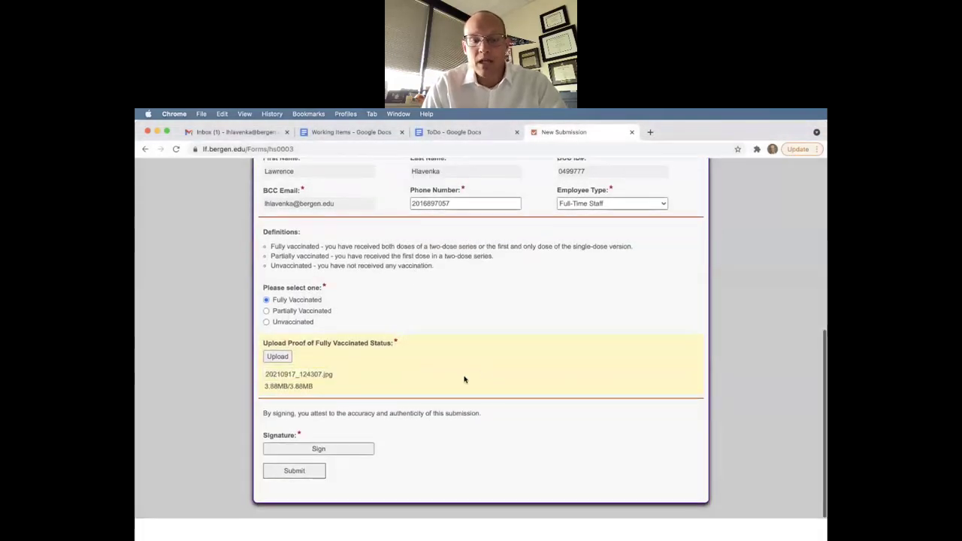
# Sign the form with the employee's name as a typed signature, correcting the surname typo
pyautogui.click(340, 449)
pyautogui.click(413, 244)
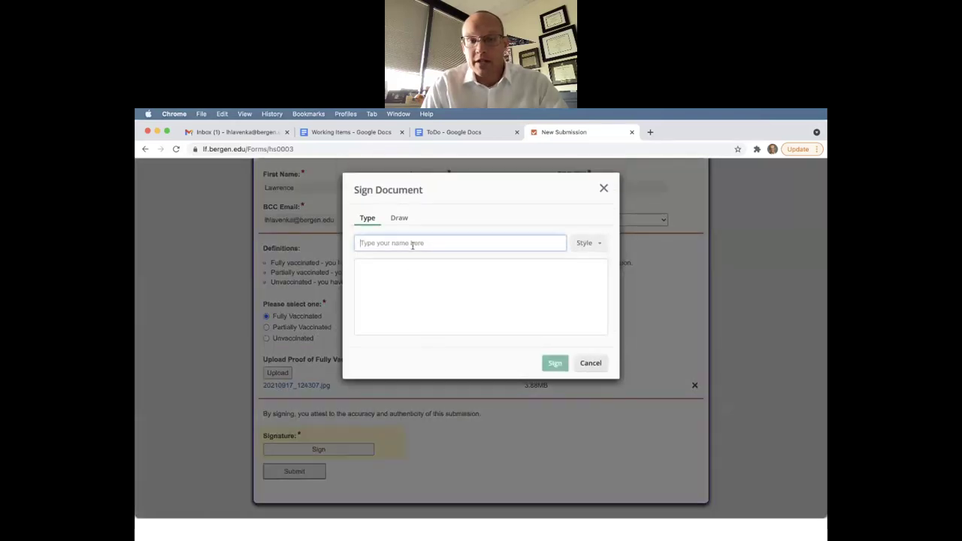
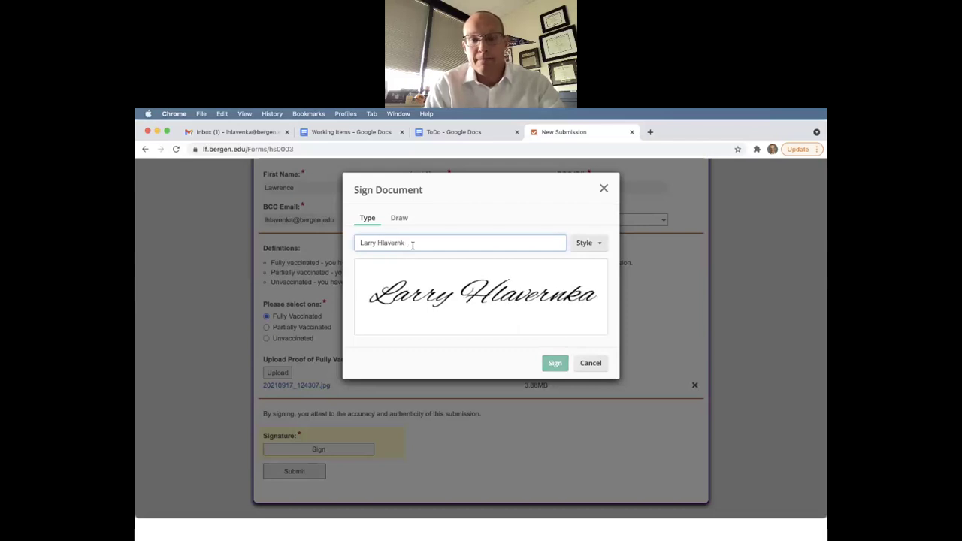
pyautogui.click(554, 364)
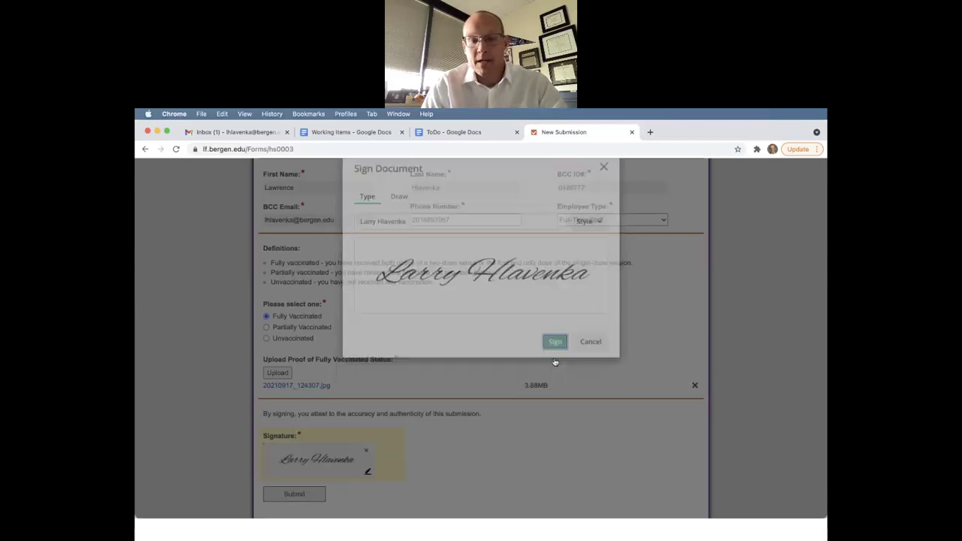
pyautogui.scroll(-1, 421, 411)
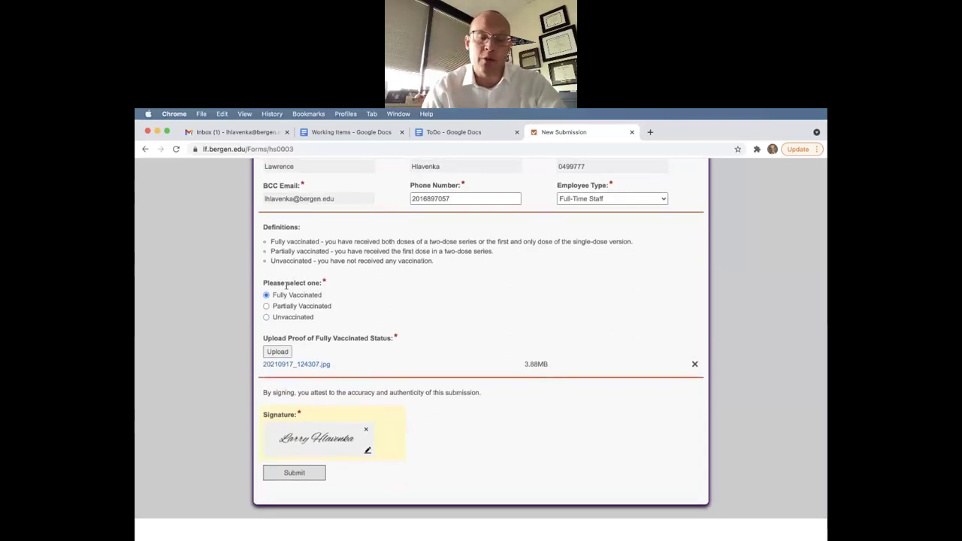
# Switch the status to Partially Vaccinated and close the Date of Next Vaccine calendar without choosing a date
pyautogui.click(268, 306)
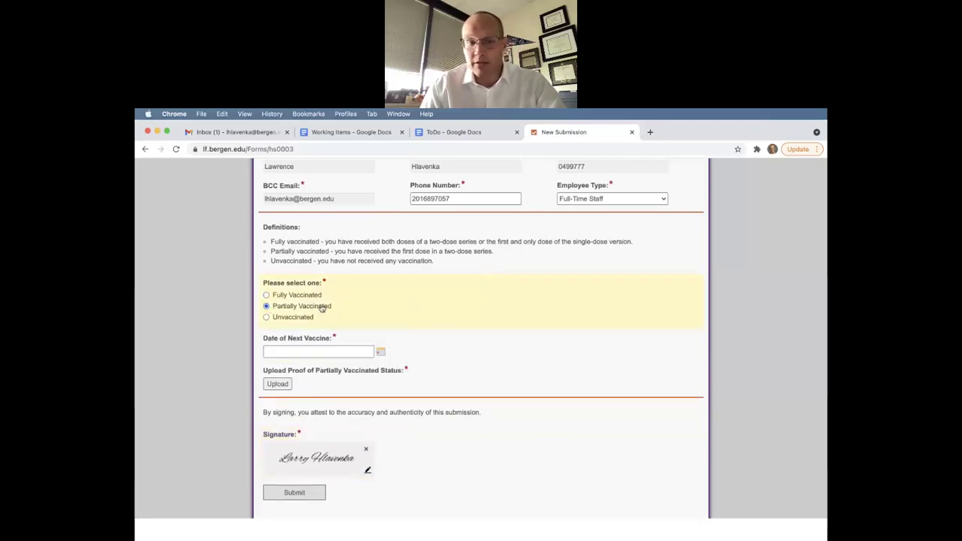
pyautogui.click(381, 354)
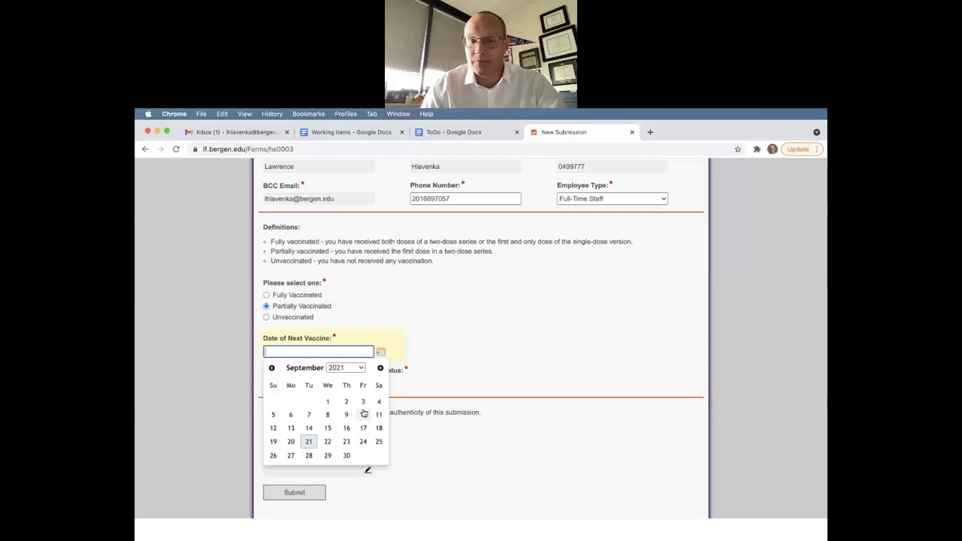
pyautogui.click(470, 350)
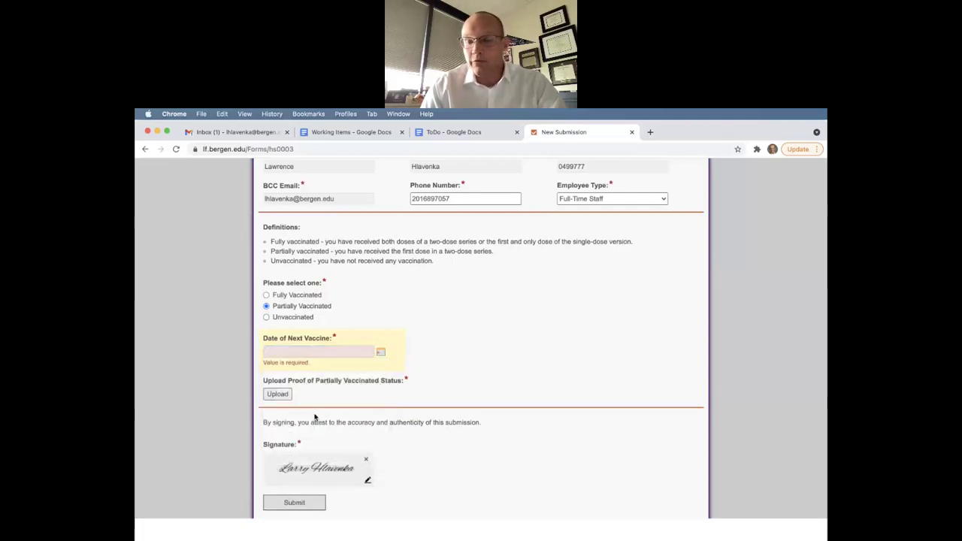
pyautogui.scroll(-2, 315, 418)
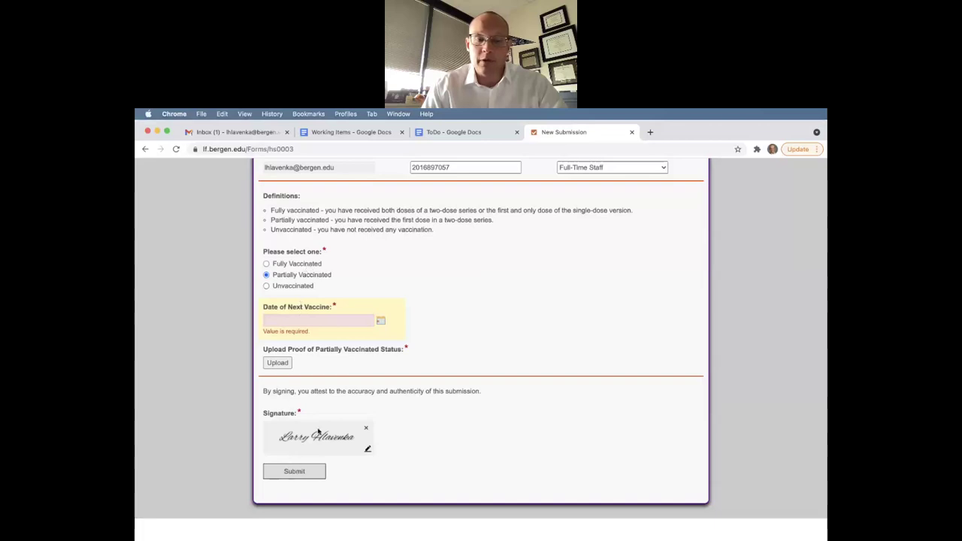
# Switch the status to Unvaccinated, set Date of Test to 9/21/2021, and cancel the results upload
pyautogui.click(289, 289)
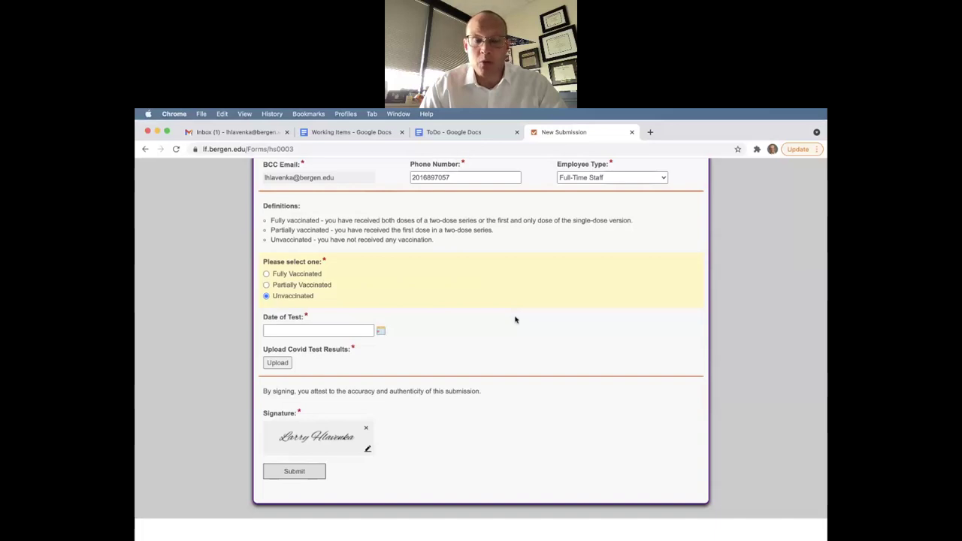
pyautogui.click(381, 331)
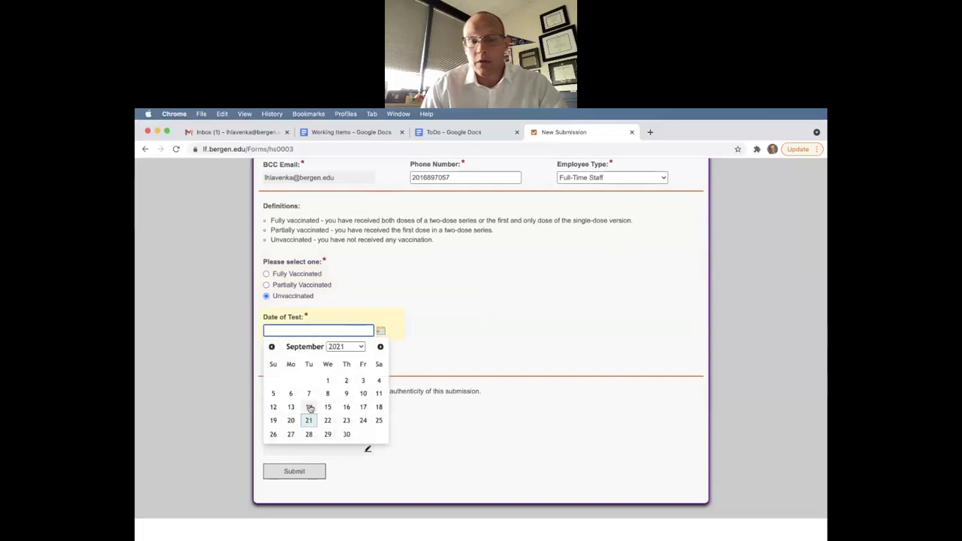
pyautogui.click(307, 421)
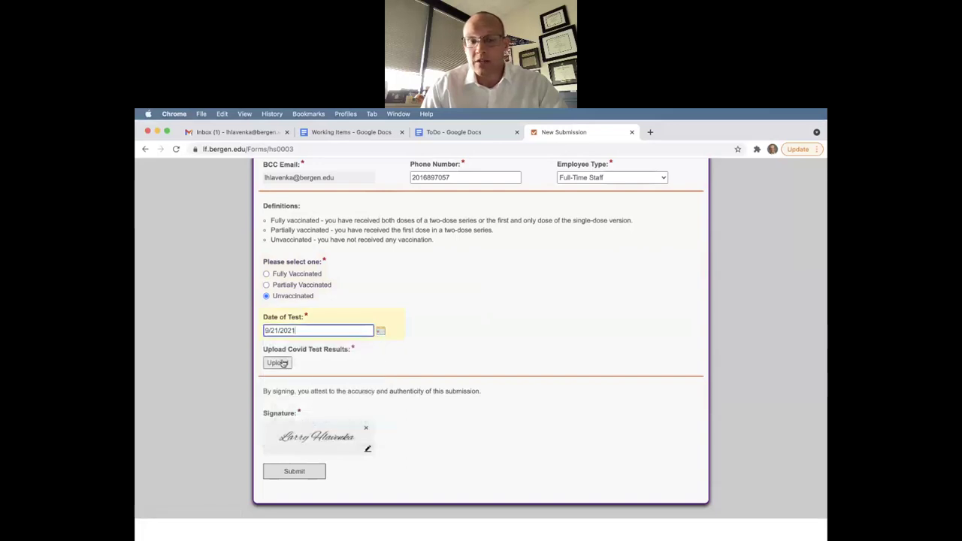
pyautogui.click(285, 364)
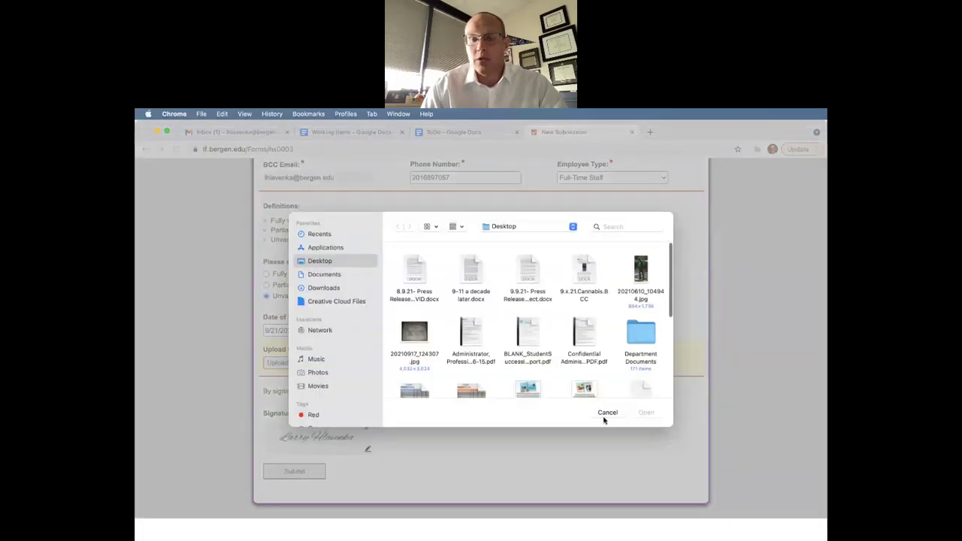
pyautogui.click(608, 411)
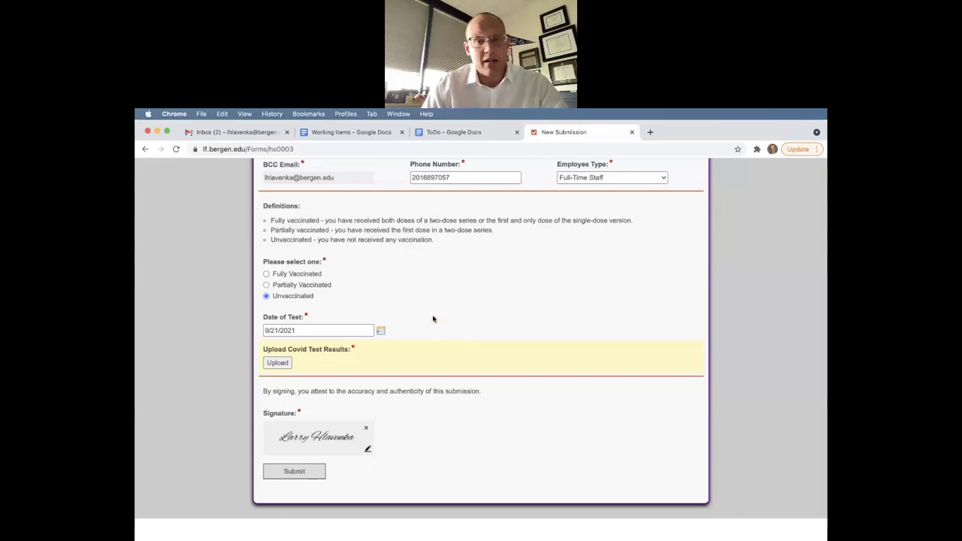
pyautogui.scroll(5, 433, 319)
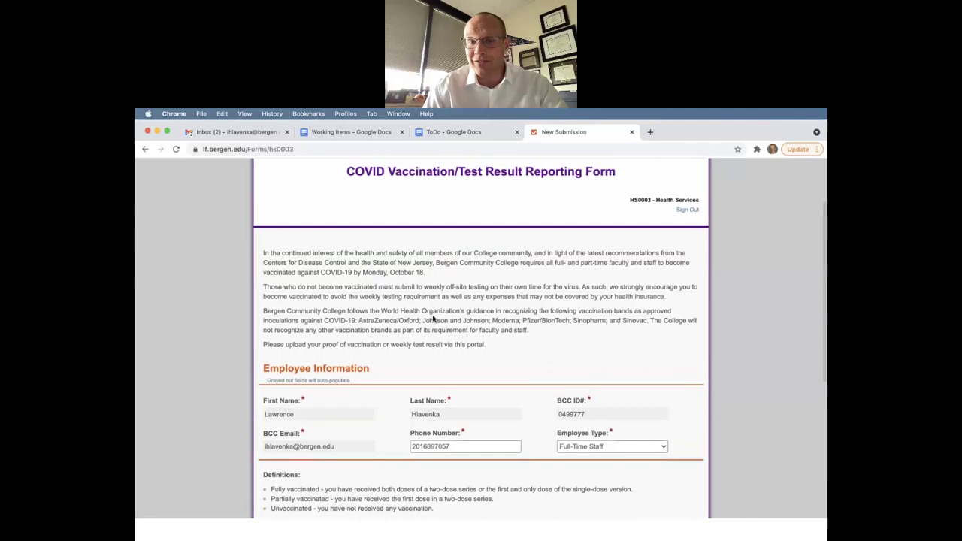